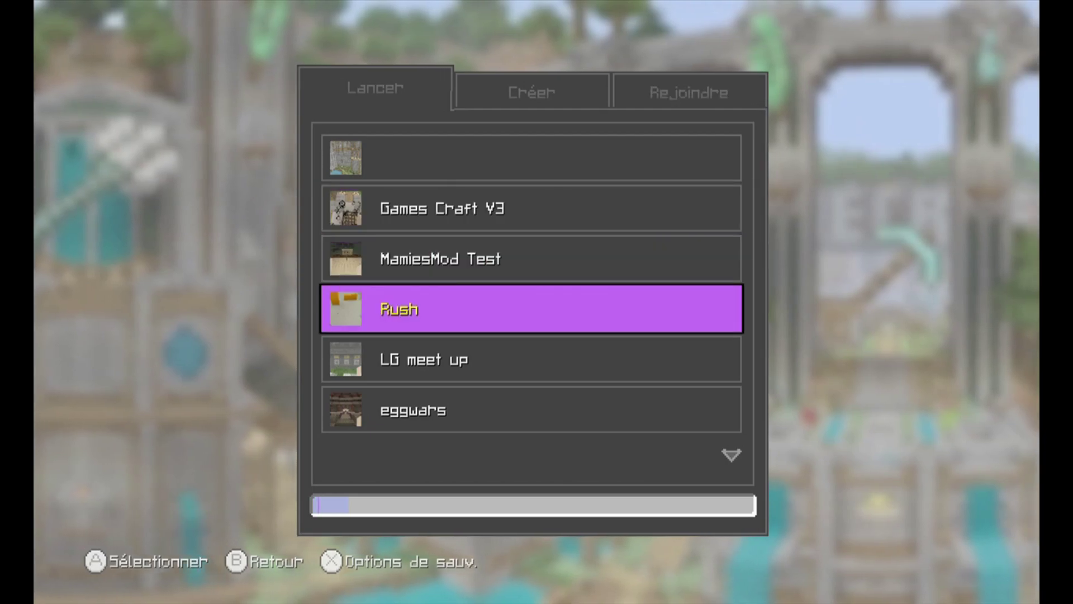
Launch a saved world, switch invisibility off in Host Options, and move the player sideways
{"action": "key", "text": "Up"}
{"action": "key", "text": "Return"}
{"action": "key", "text": "Return"}
{"action": "key", "text": "Return"}
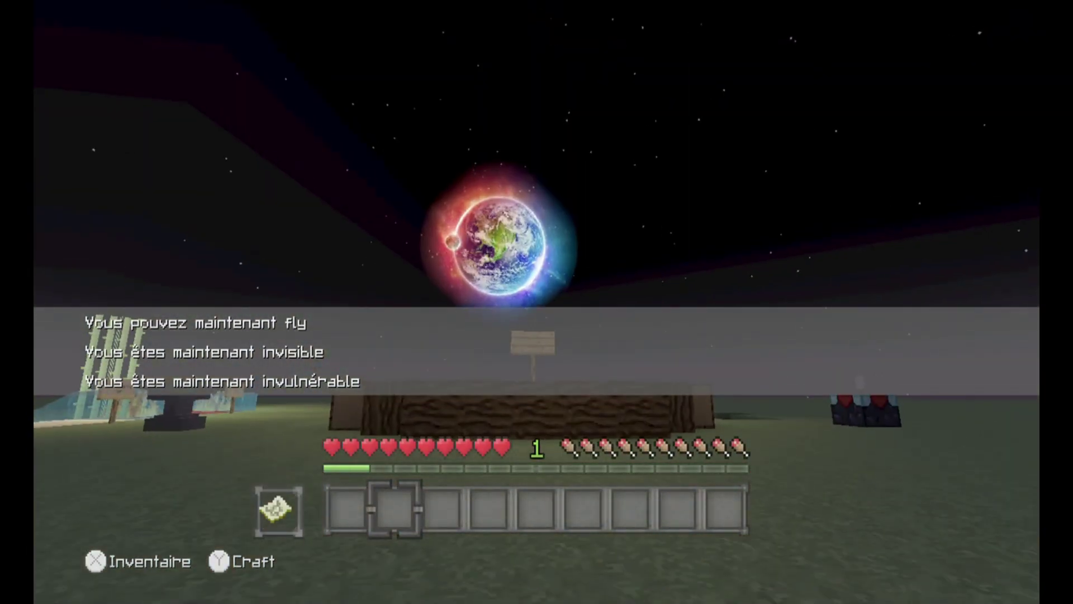
{"action": "key", "text": "Escape"}
{"action": "key", "text": "Return"}
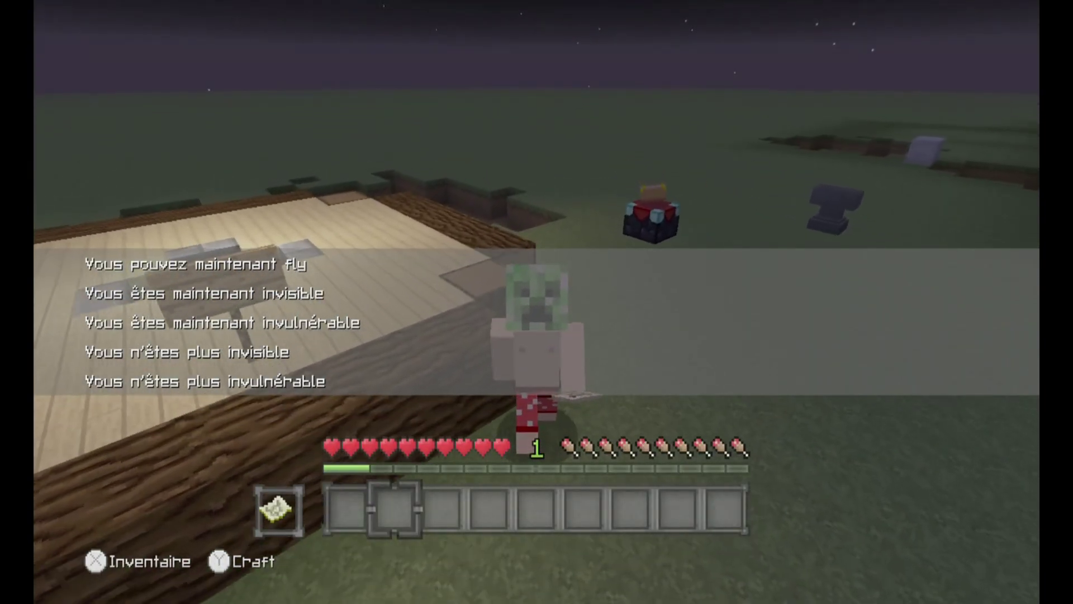
{"action": "key", "text": "d"}
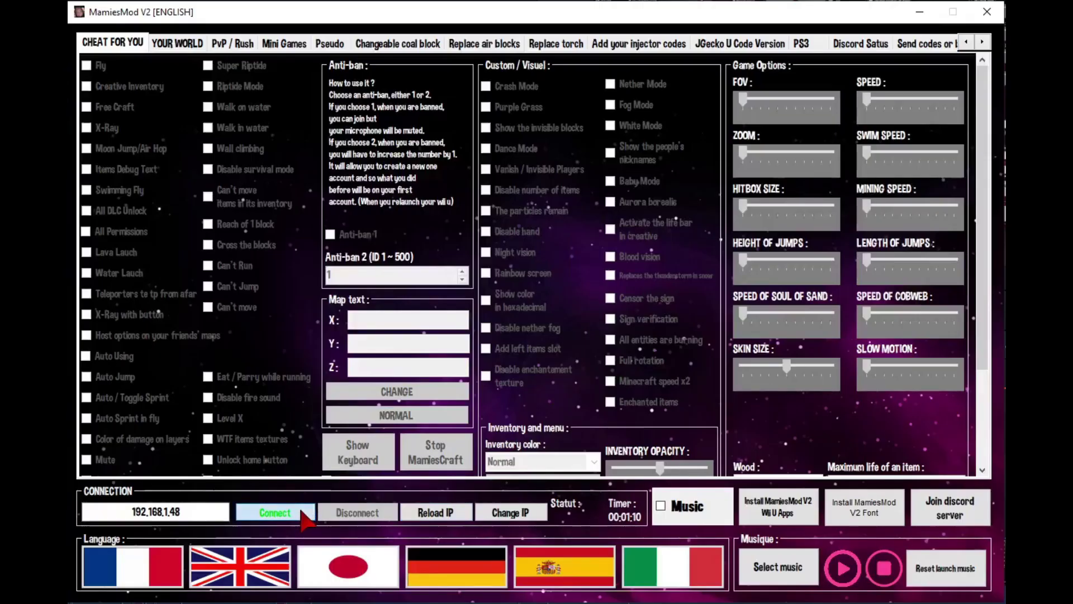
Connect MamiesMod V2 to the Wii U at 192.168.1.48 and dismiss 'You are well connected'
{"action": "left_click", "coordinate": [275, 512]}
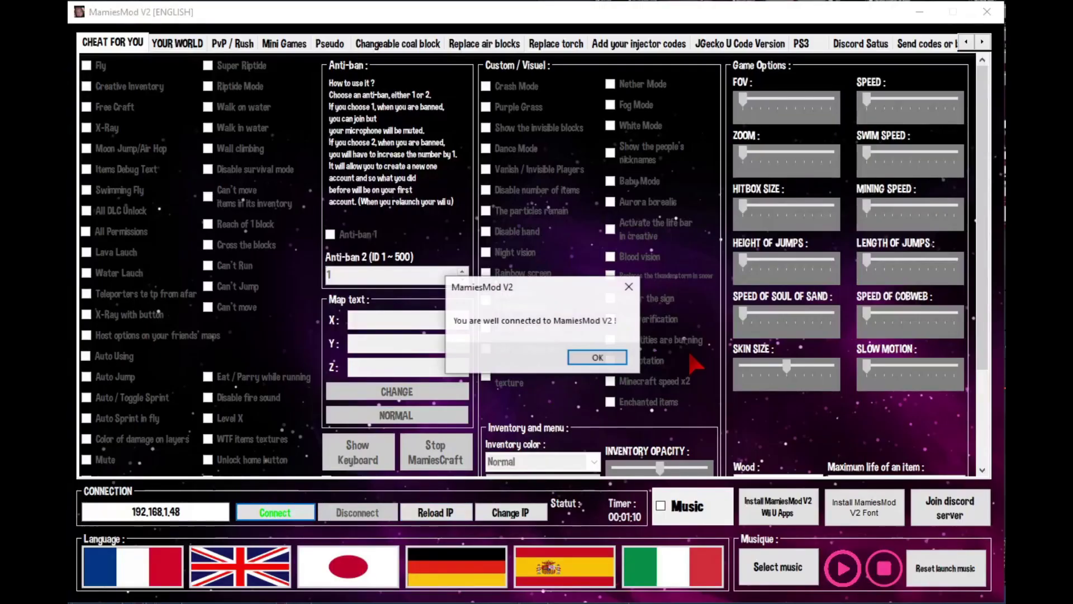
{"action": "left_click", "coordinate": [608, 354]}
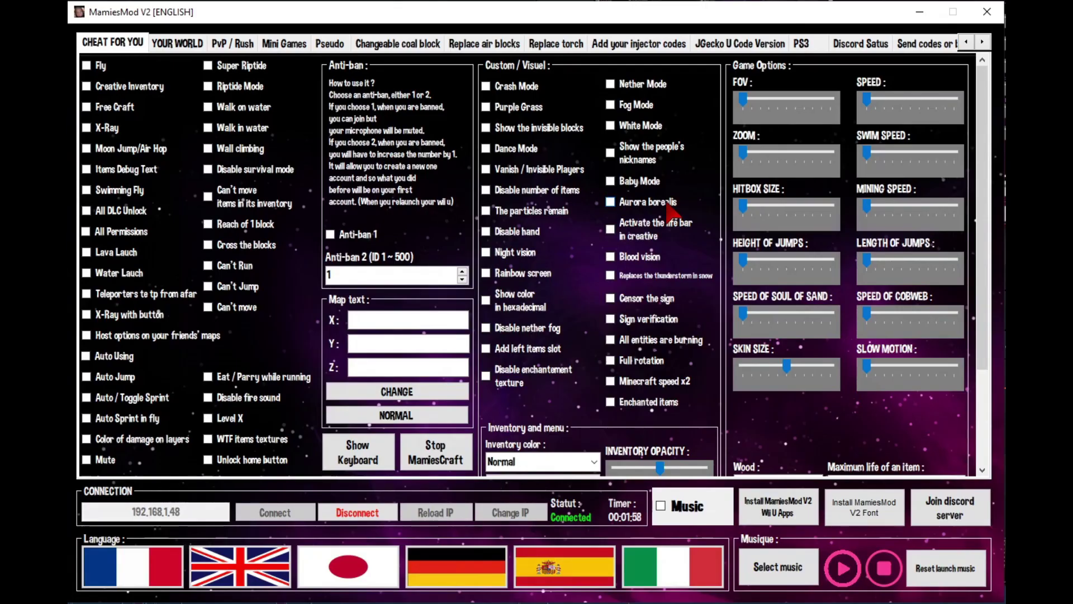
Enable Aurora borealis and cycle the F5 camera views to view the green night sky
{"action": "left_click", "coordinate": [667, 204]}
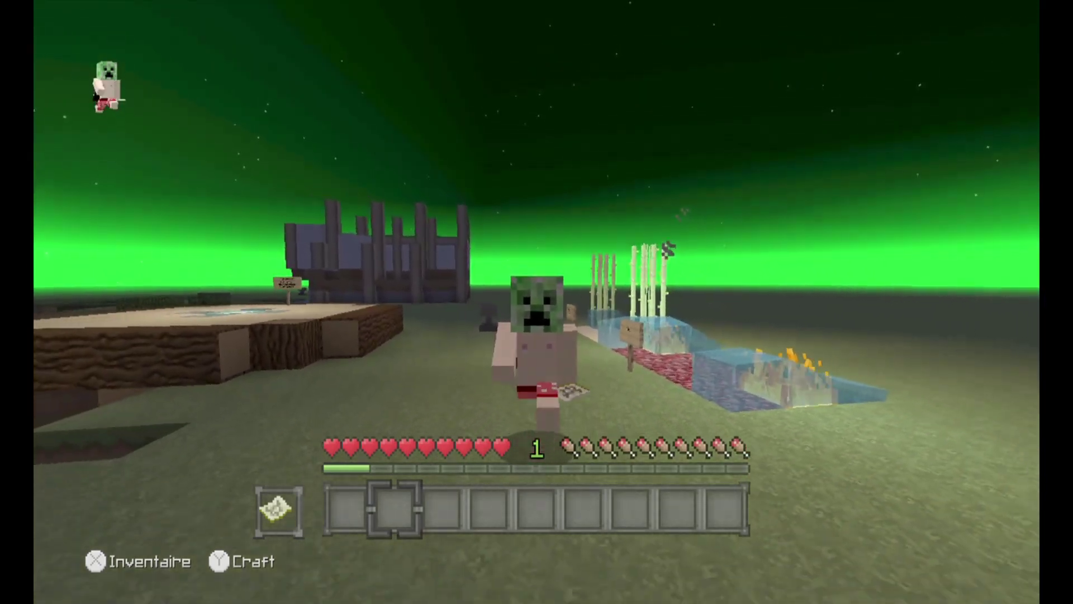
{"action": "key", "text": "F5"}
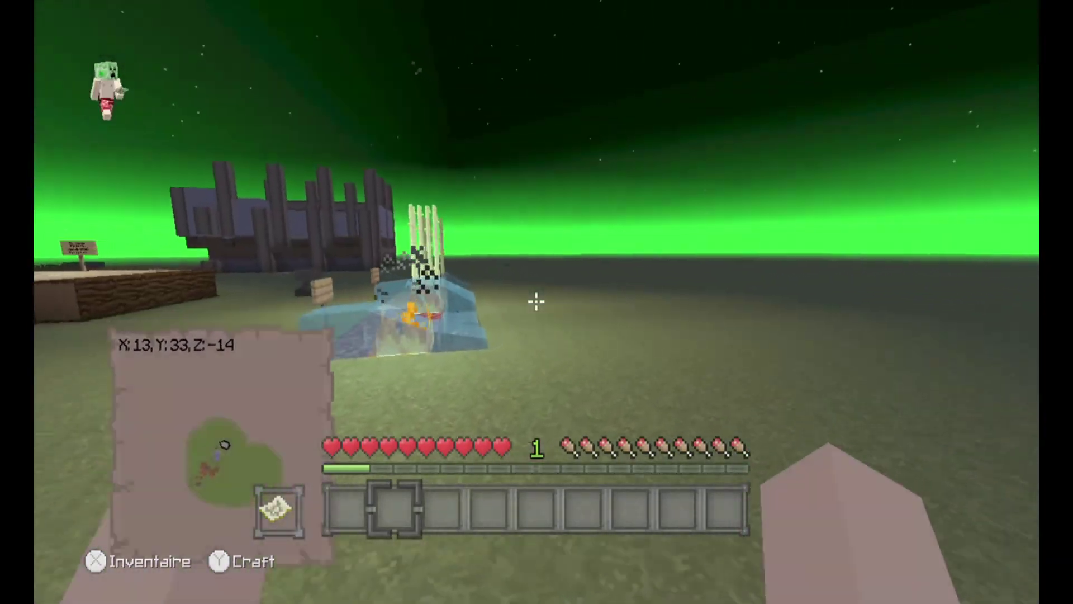
{"action": "key", "text": "F5"}
{"action": "key", "text": "F5"}
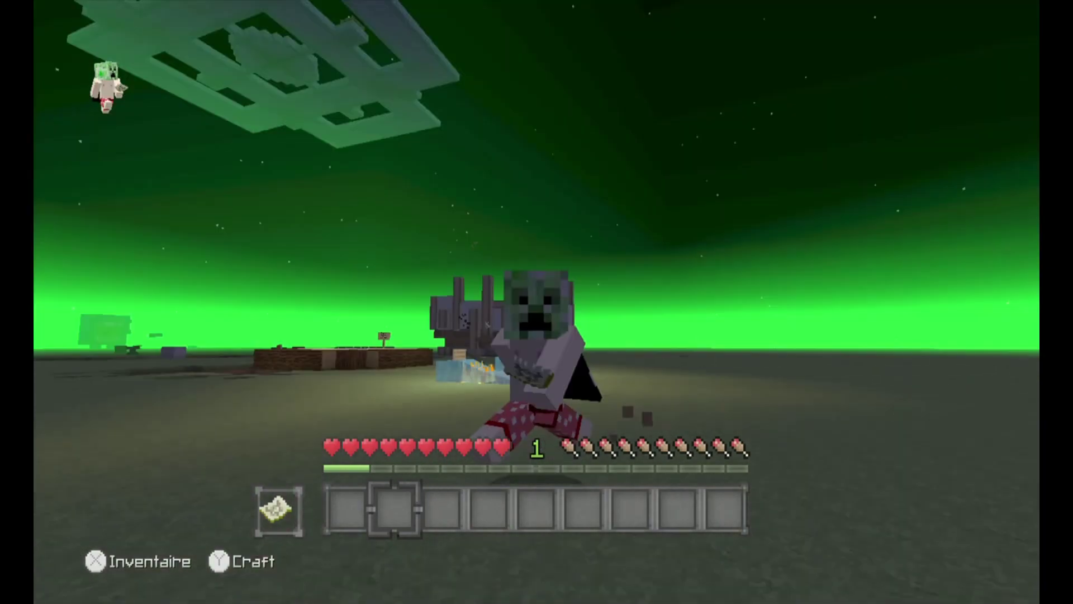
{"action": "mouse_move", "coordinate": [536, 302]}
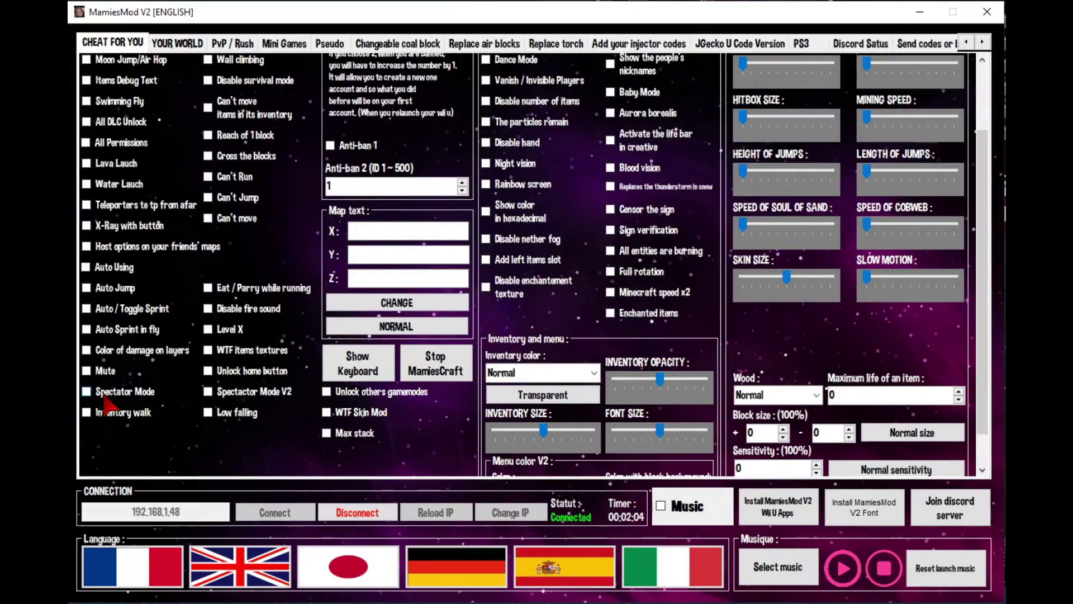
Tick Spectator Mode in the CHEAT FOR YOU tab
{"action": "left_click", "coordinate": [106, 397]}
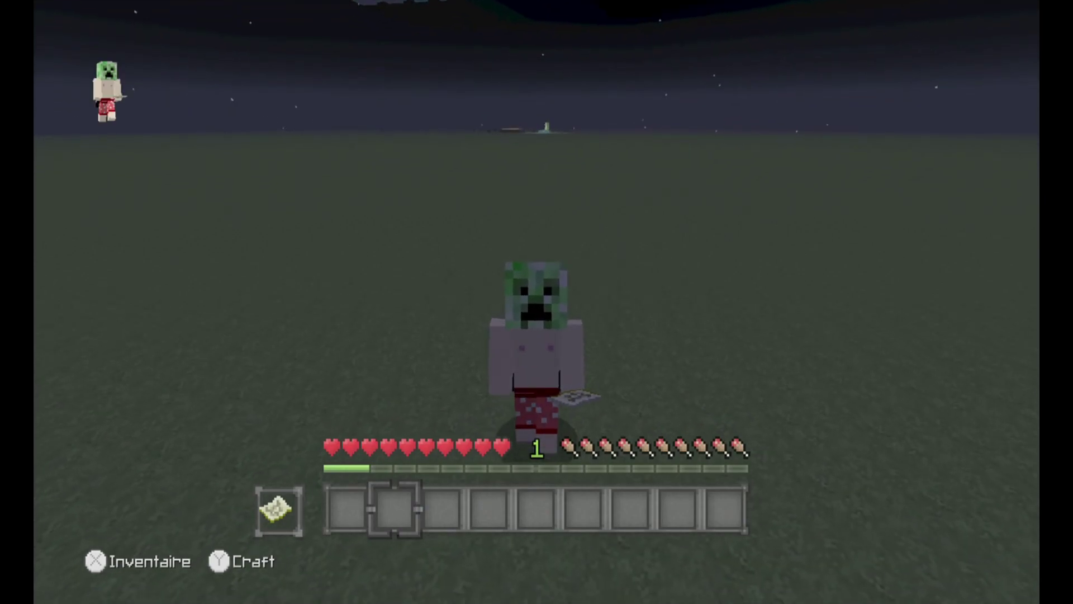
Raise the SLOW MOTION slider toward maximum, then lower it partway again
{"action": "left_click_drag", "start_coordinate": [866, 277], "coordinate": [934, 291]}
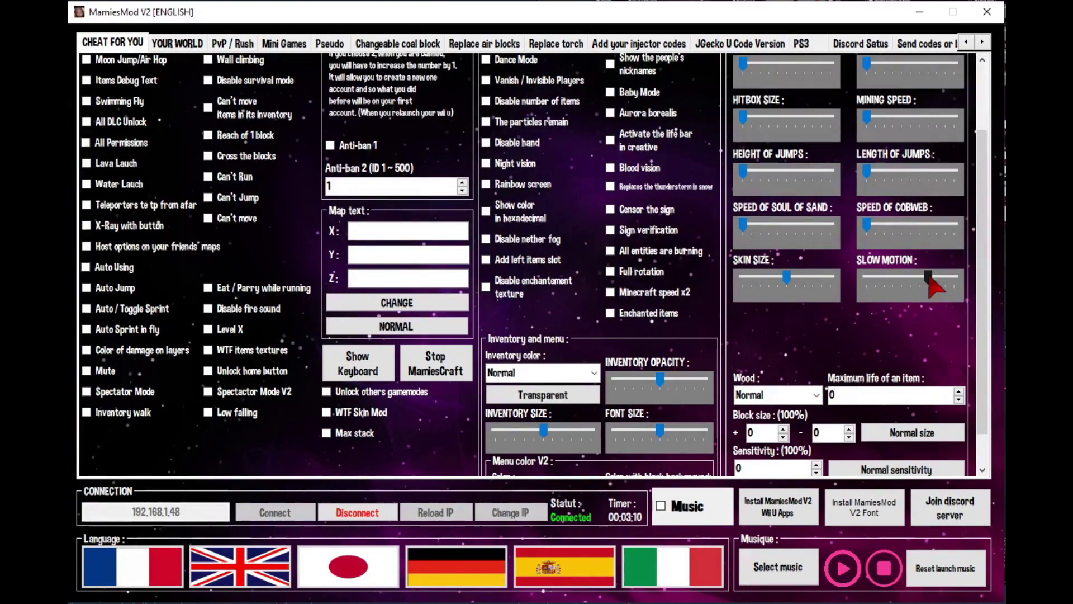
{"action": "left_click_drag", "start_coordinate": [930, 278], "coordinate": [879, 278]}
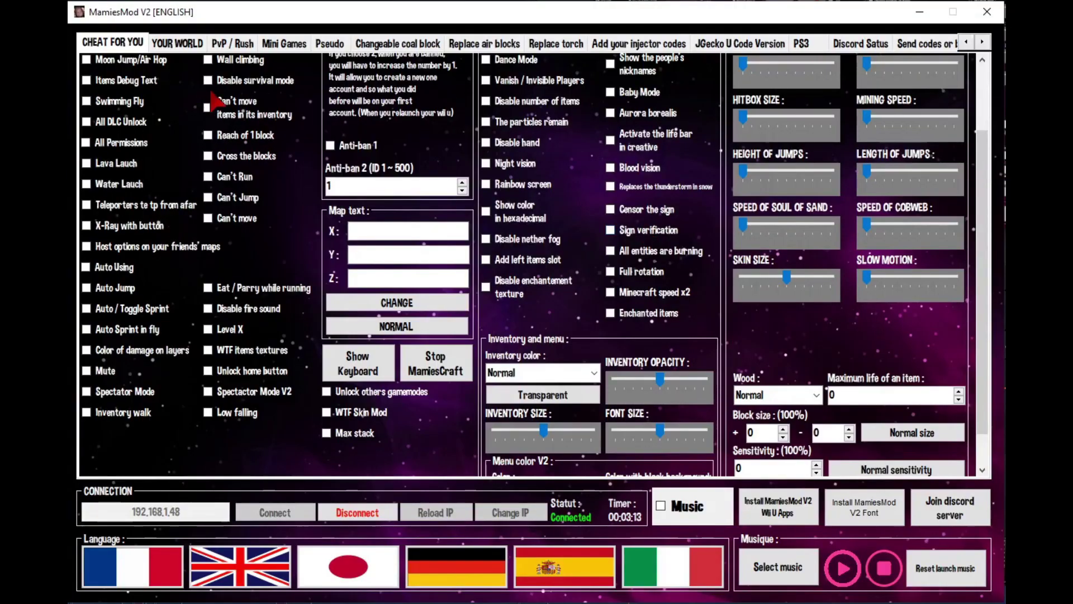
Switch MamiesMod V2 to the PvP / Rush cheats tab
{"action": "left_click", "coordinate": [238, 43]}
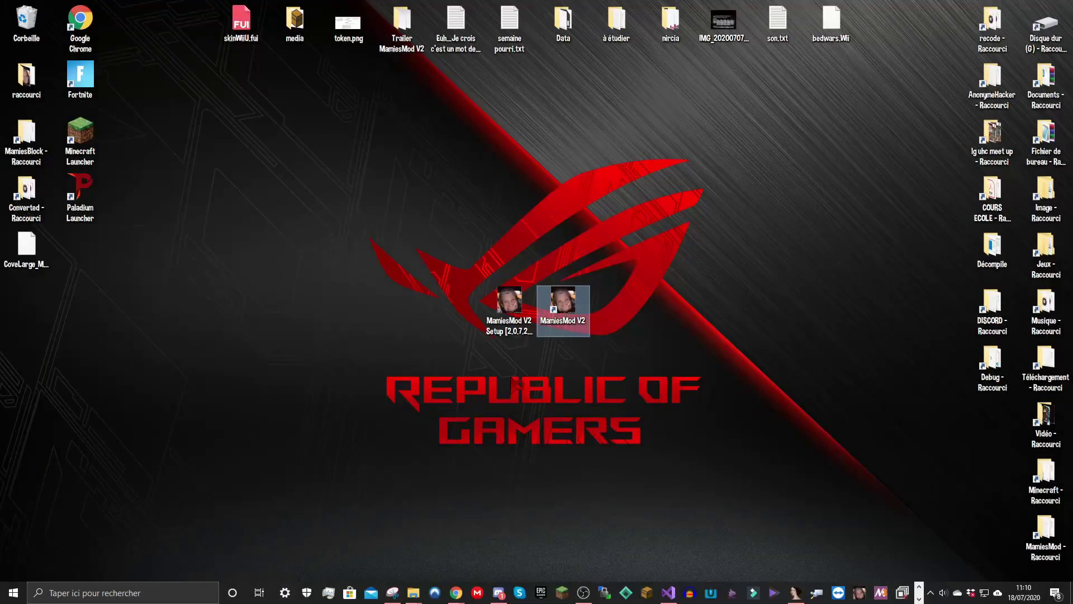
Delete 'MamiesMod V2 Setup [2.0.7.2].exe' (Supprimer) from the desktop and launch MamiesMod V2
{"action": "left_click", "coordinate": [507, 319]}
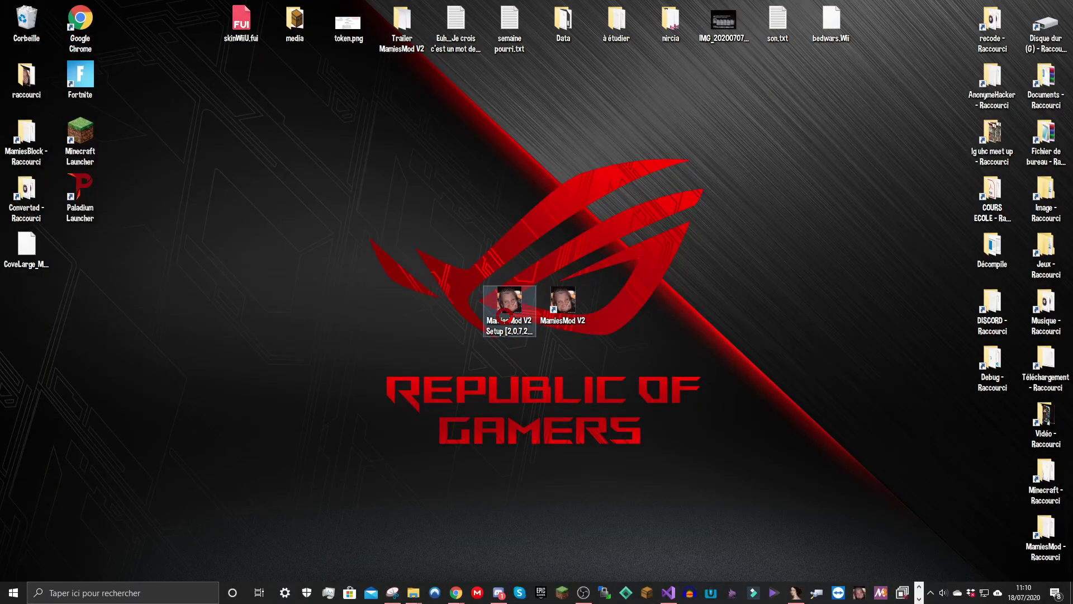
{"action": "left_click", "coordinate": [506, 317]}
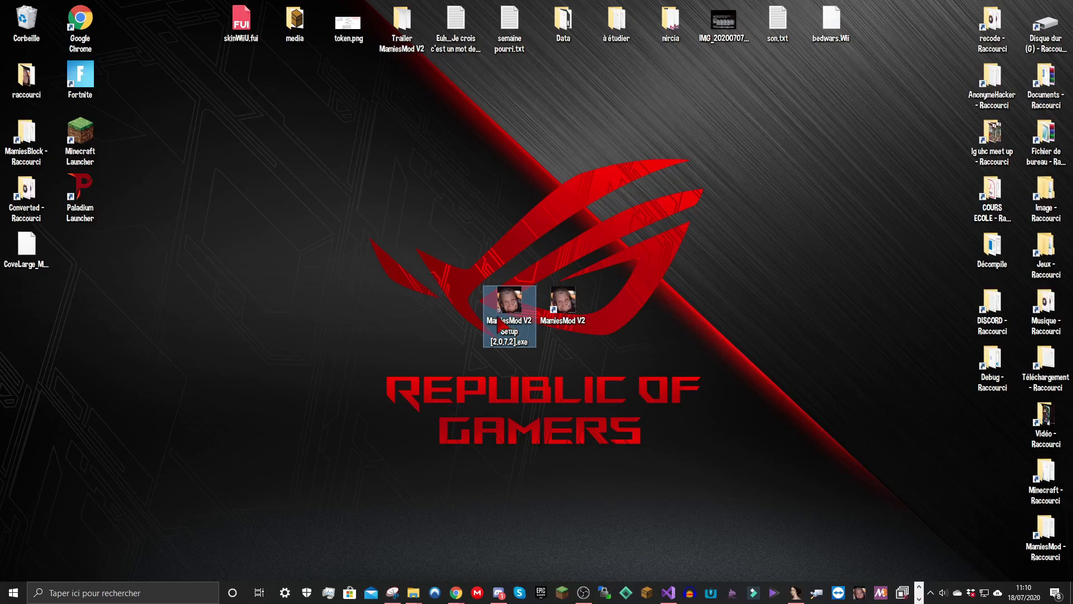
{"action": "right_click", "coordinate": [501, 323]}
{"action": "left_click", "coordinate": [539, 547]}
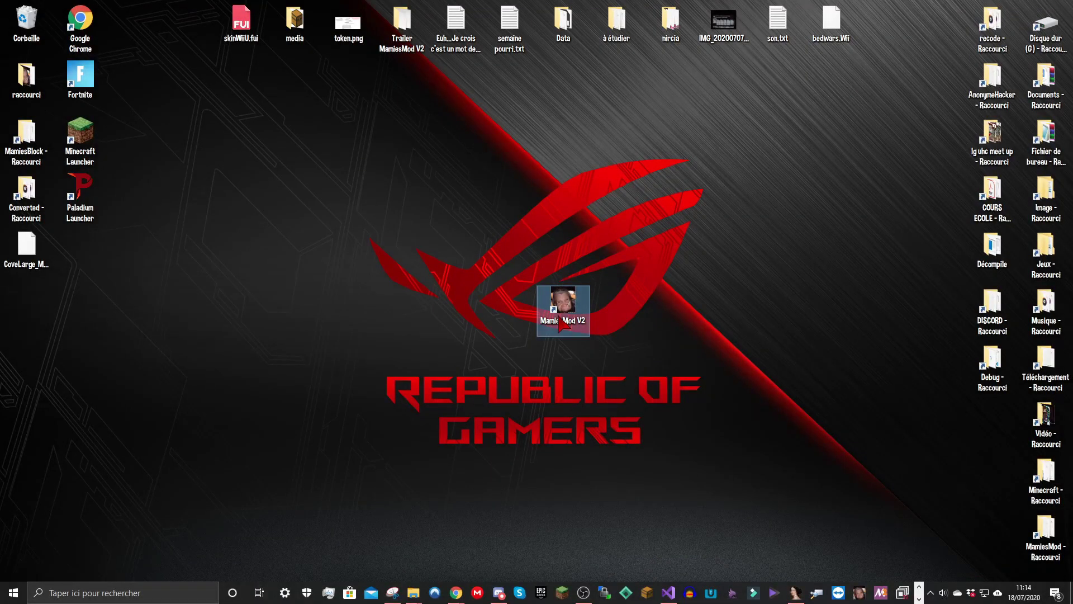
{"action": "double_click", "coordinate": [559, 313]}
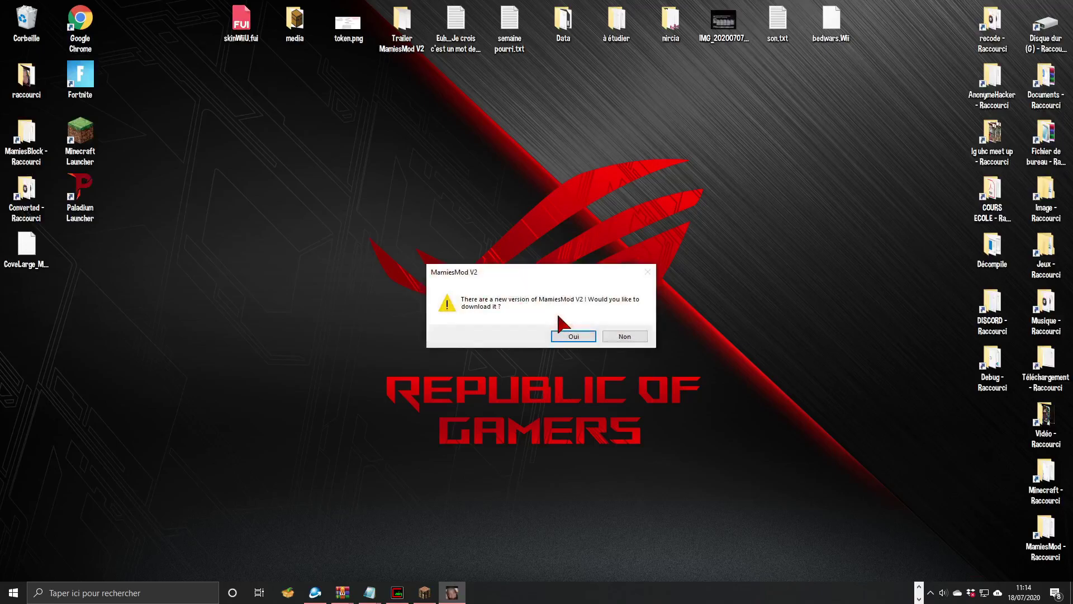
Accept the update with Oui, confirm 'MamiesMod V2 is updated !', and open the Discord server invite
{"action": "left_click", "coordinate": [576, 338]}
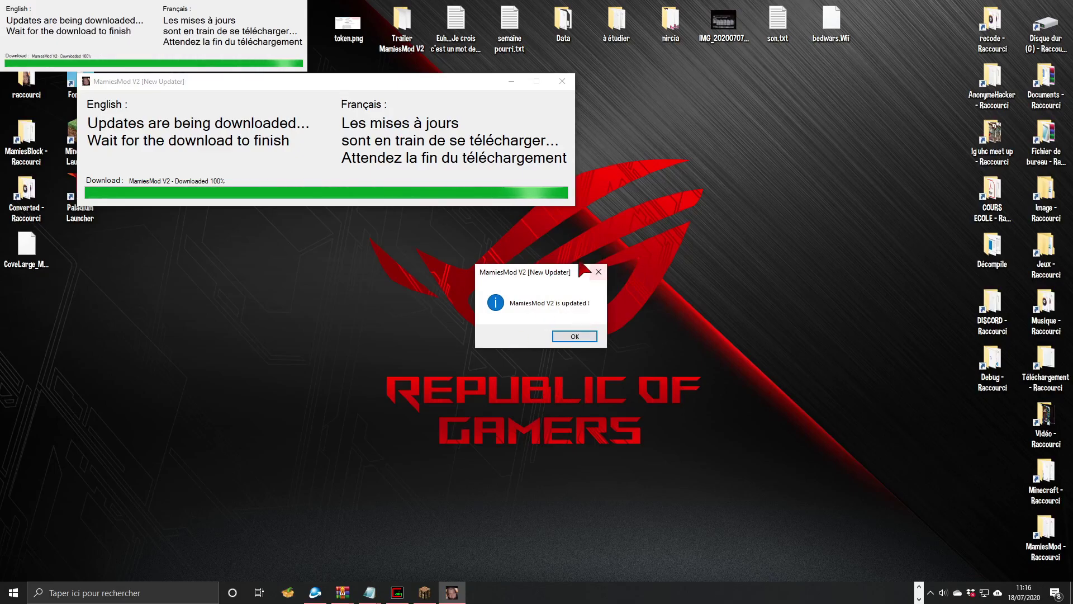
{"action": "left_click", "coordinate": [575, 337]}
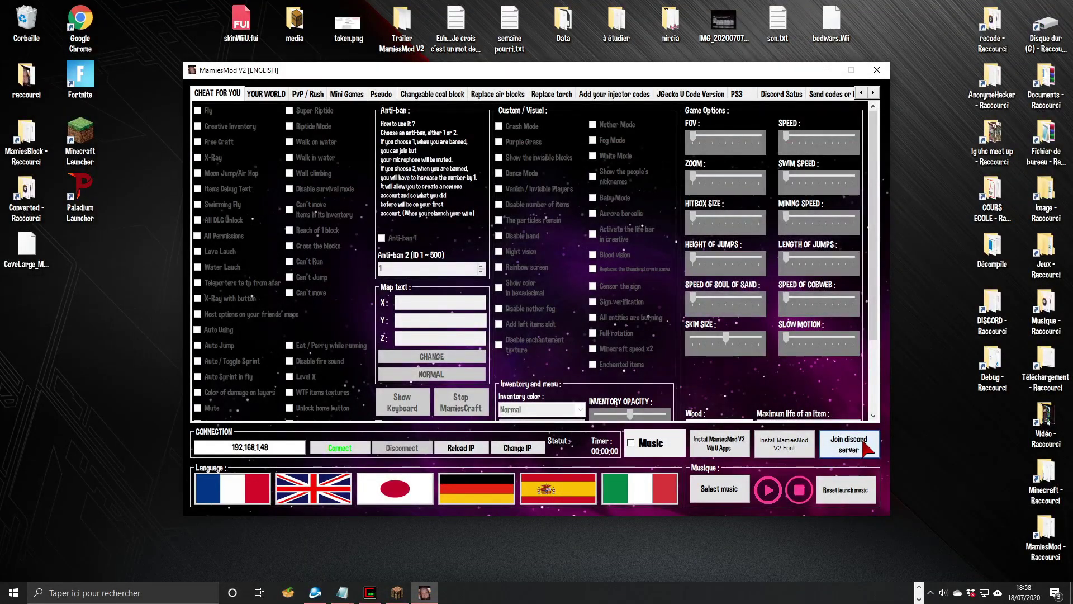
{"action": "left_click", "coordinate": [864, 441]}
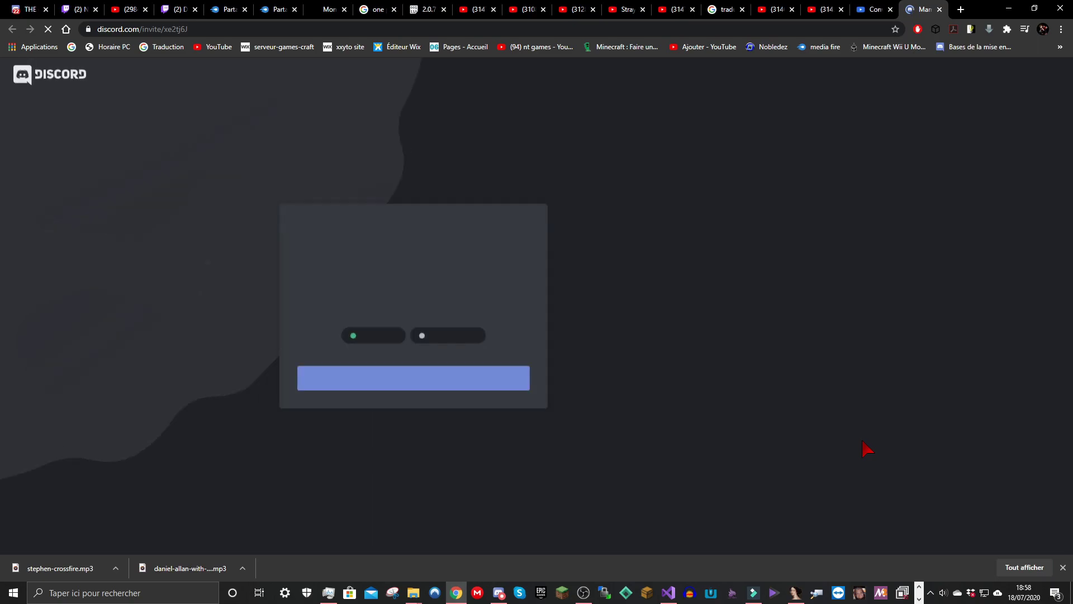
Continue to Discord, then browse the information, update, role, patch-note, video, airport and download channels
{"action": "left_click", "coordinate": [380, 347]}
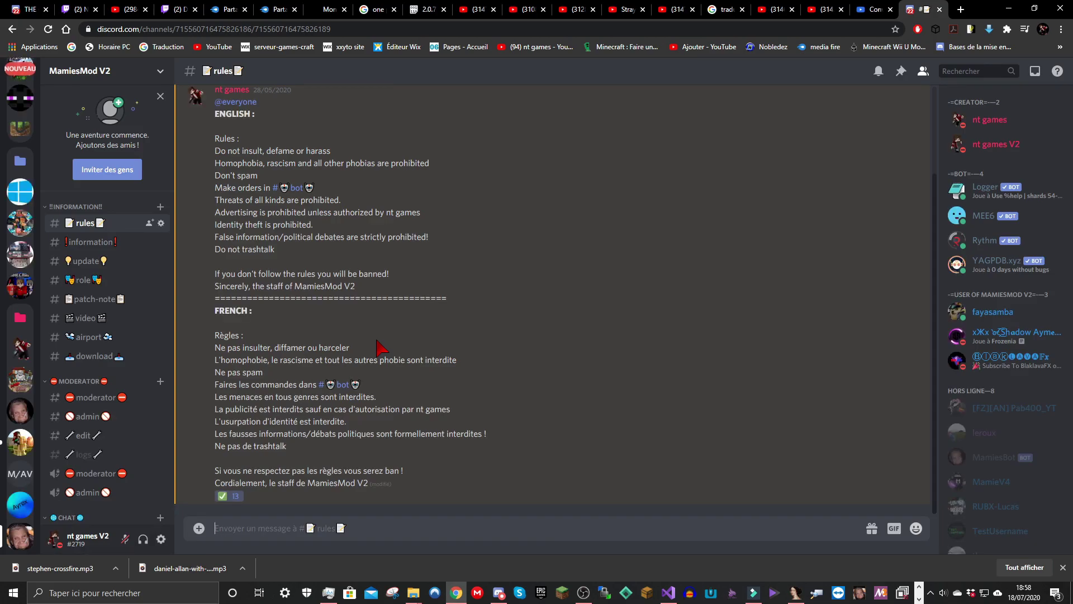
{"action": "left_click", "coordinate": [125, 240]}
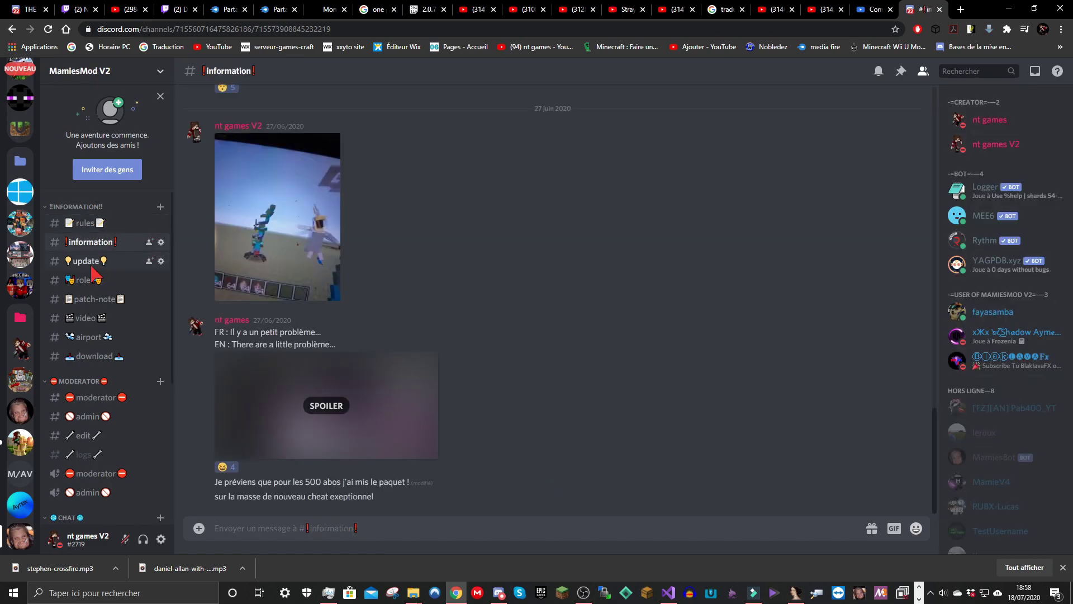
{"action": "left_click", "coordinate": [91, 265]}
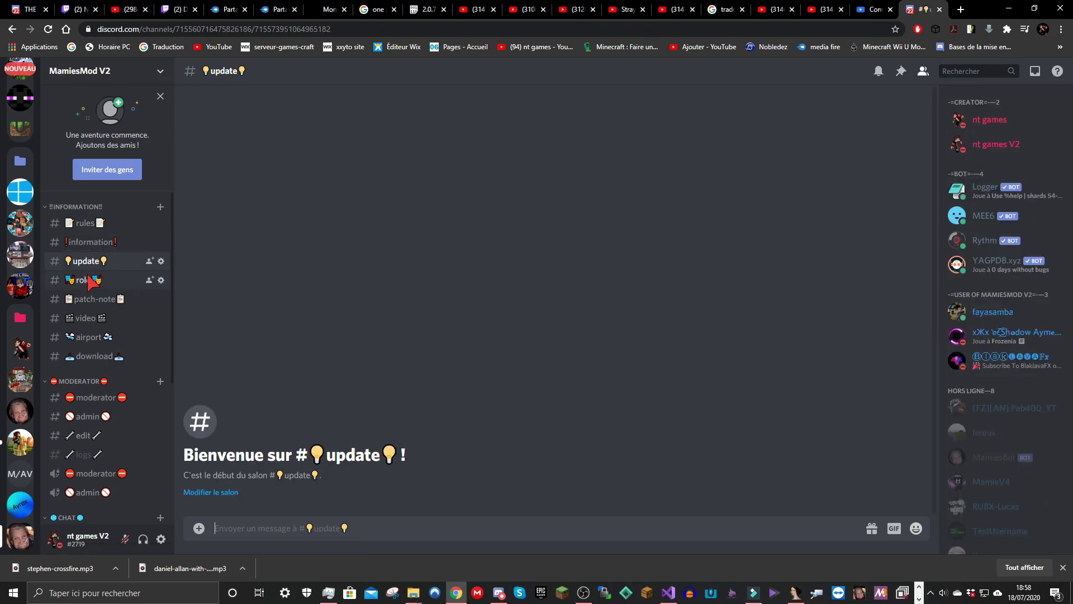
{"action": "left_click", "coordinate": [89, 280]}
{"action": "left_click", "coordinate": [88, 299]}
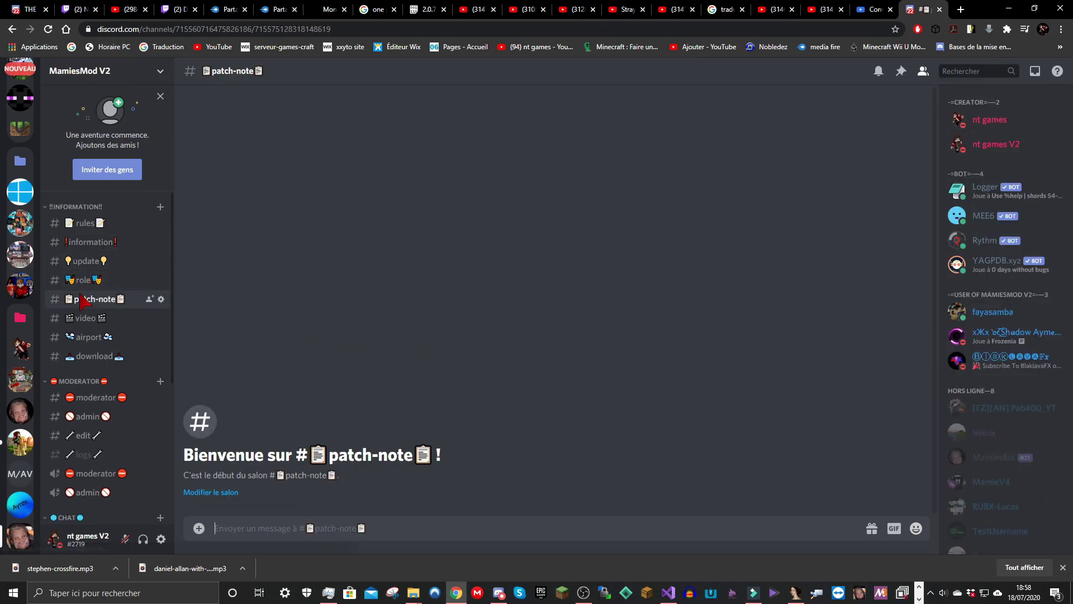
{"action": "left_click", "coordinate": [69, 322]}
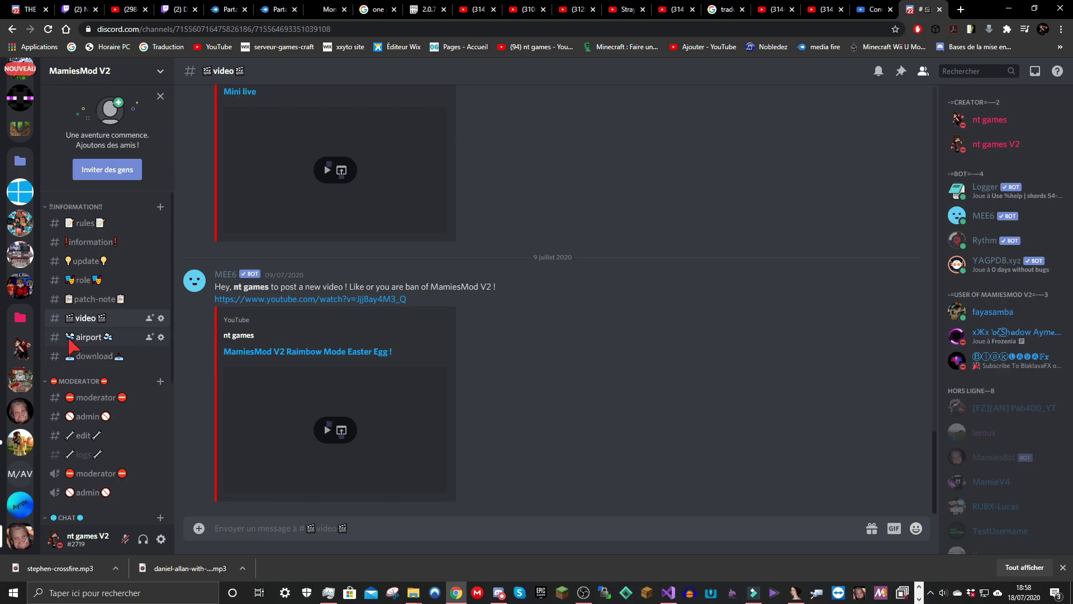
{"action": "left_click", "coordinate": [71, 339]}
{"action": "left_click", "coordinate": [73, 356]}
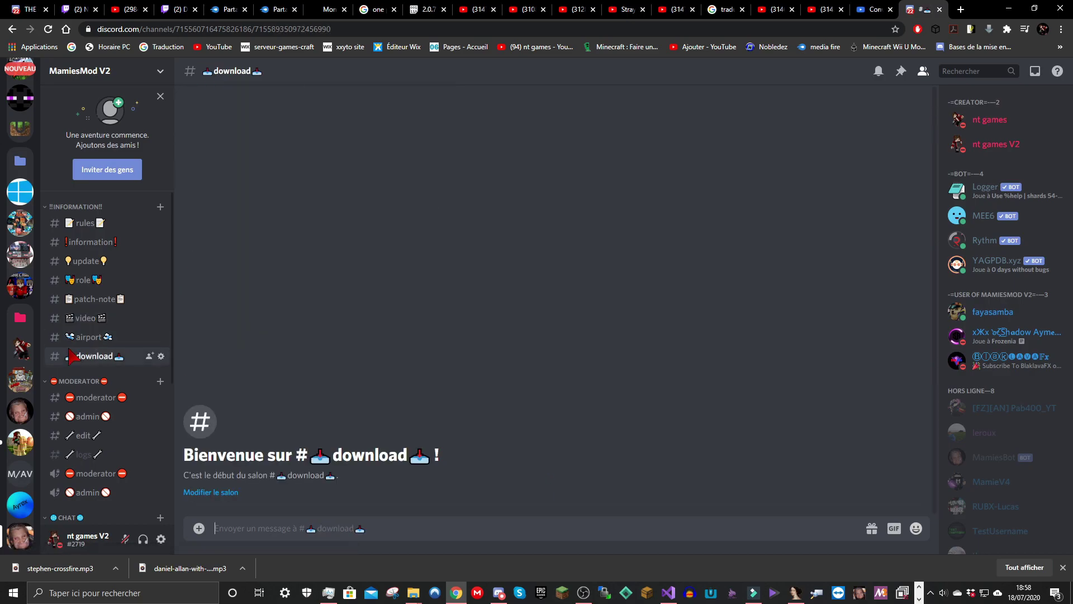